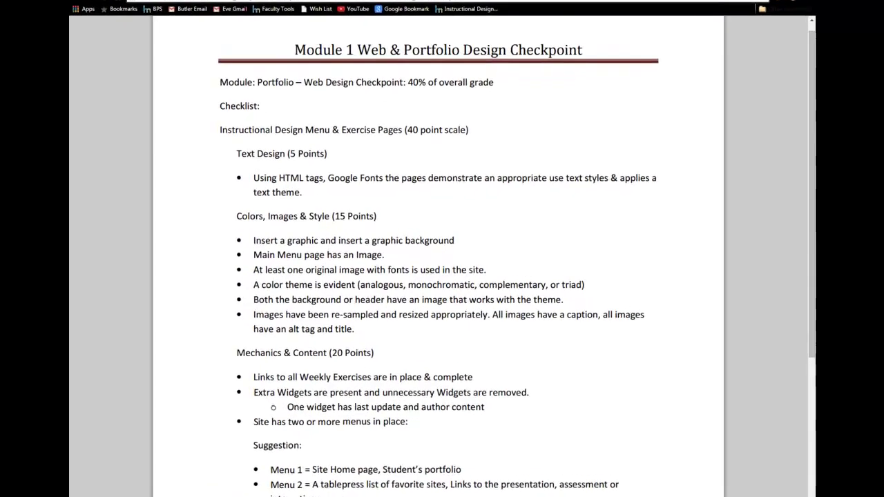
Review the checklist's Mechanics & Content, Weekly Exercises links and Extra Widgets requirements
scroll(795, 233, "down", 3)
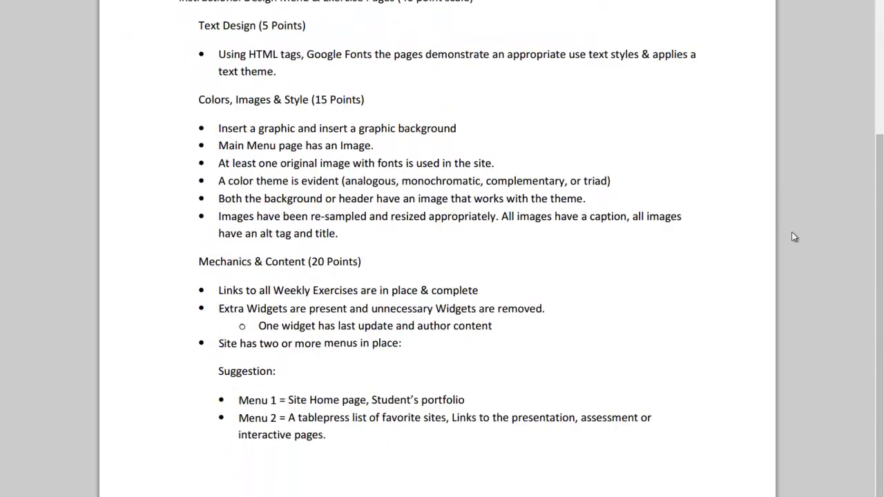
left_click_drag(200, 151, 307, 152)
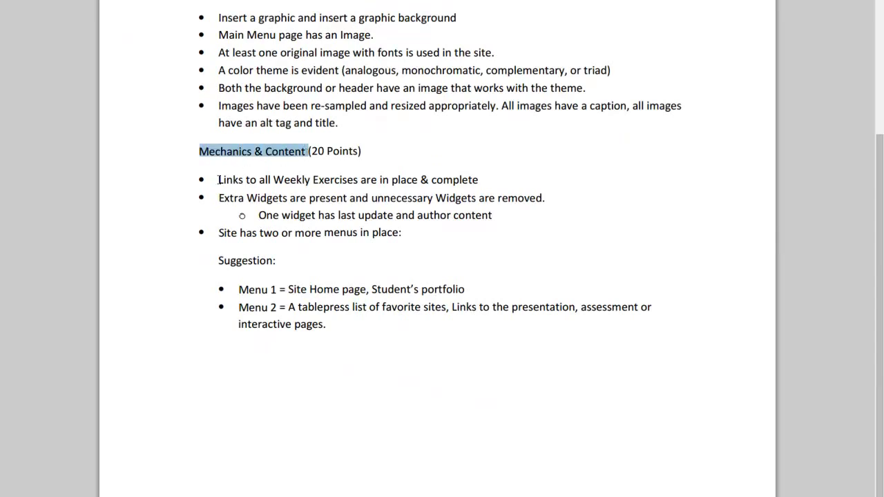
left_click_drag(219, 180, 485, 180)
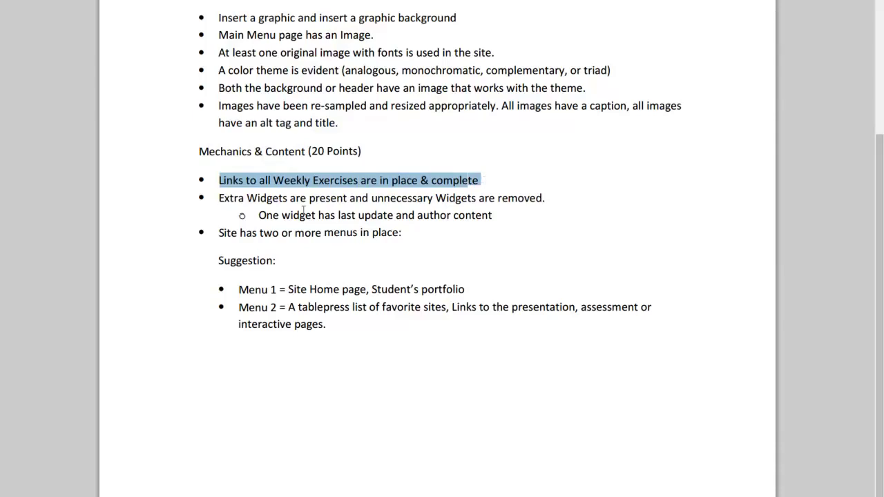
left_click(220, 198)
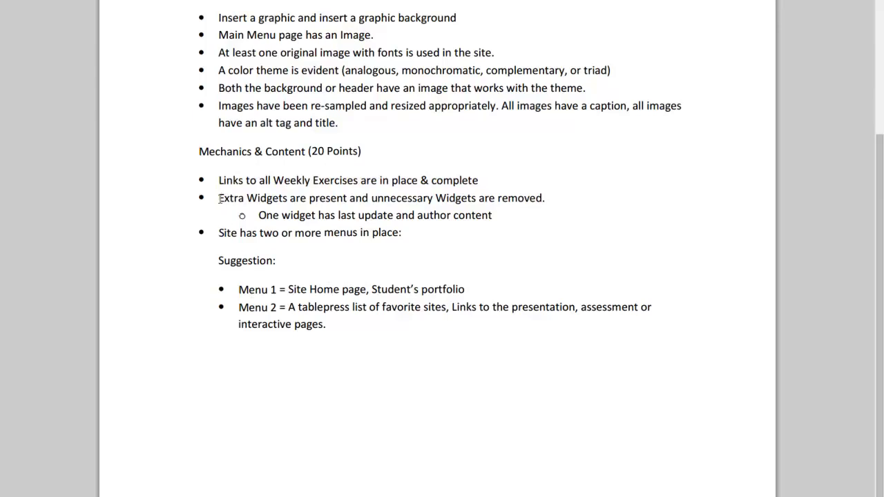
left_click_drag(220, 198, 285, 198)
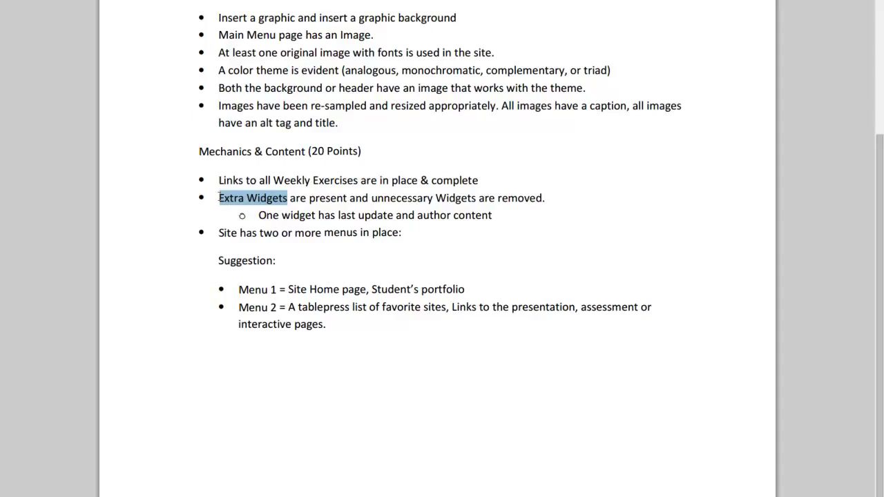
left_click(219, 197)
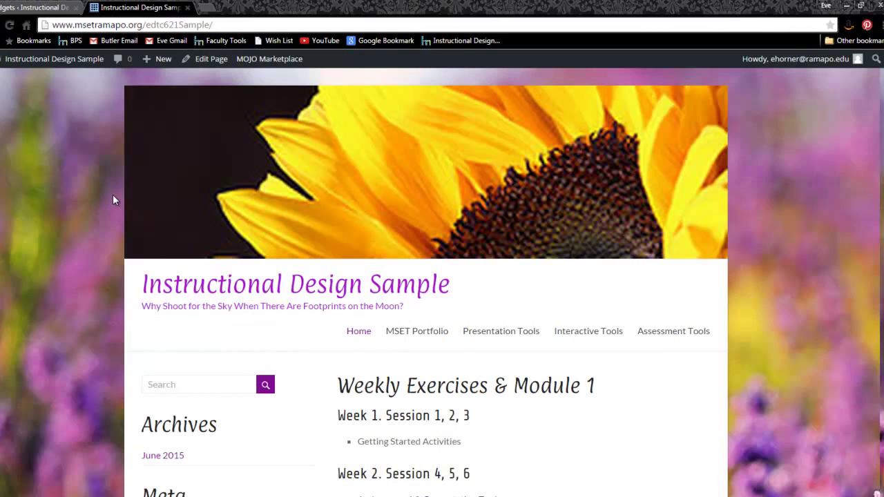
left_click(4, 8)
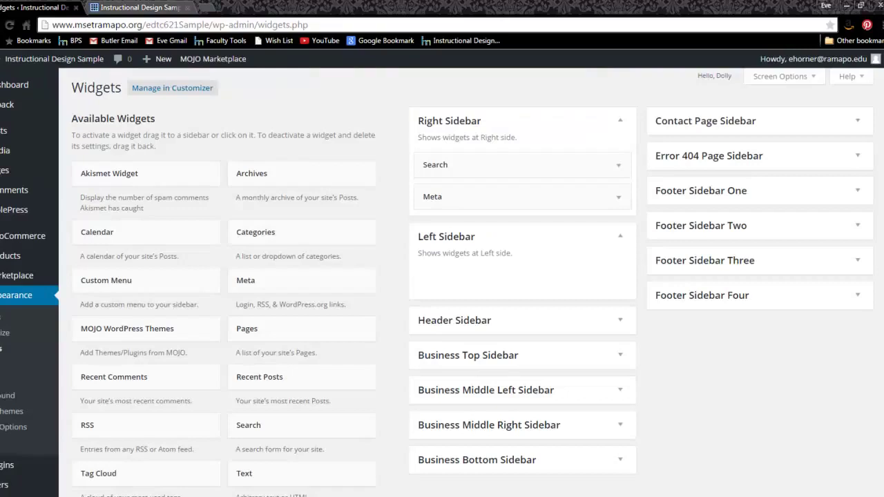
left_click(22, 428)
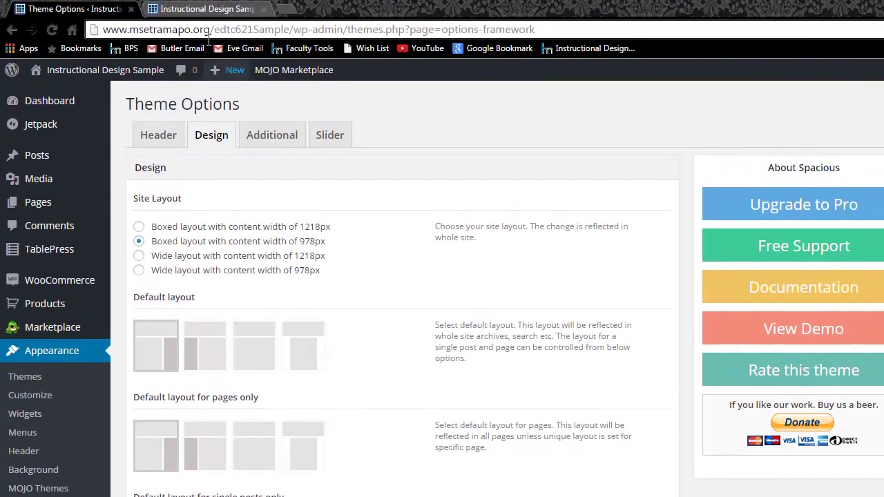
left_click(208, 9)
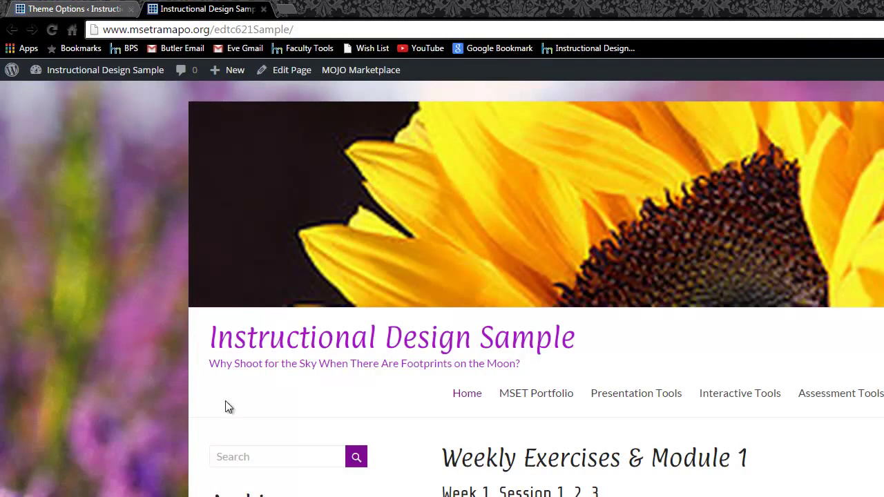
Look over the front page's sidebar Archives widget and the footer widgets
left_click(54, 11)
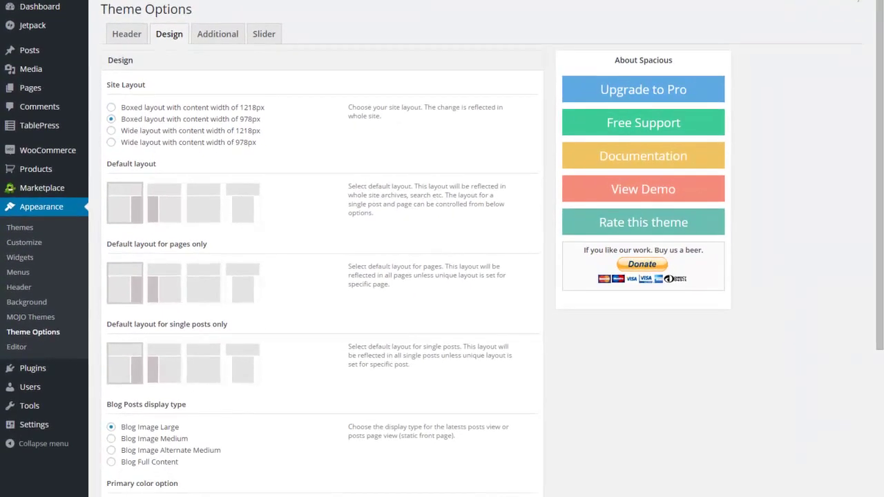
key("ctrl+Tab")
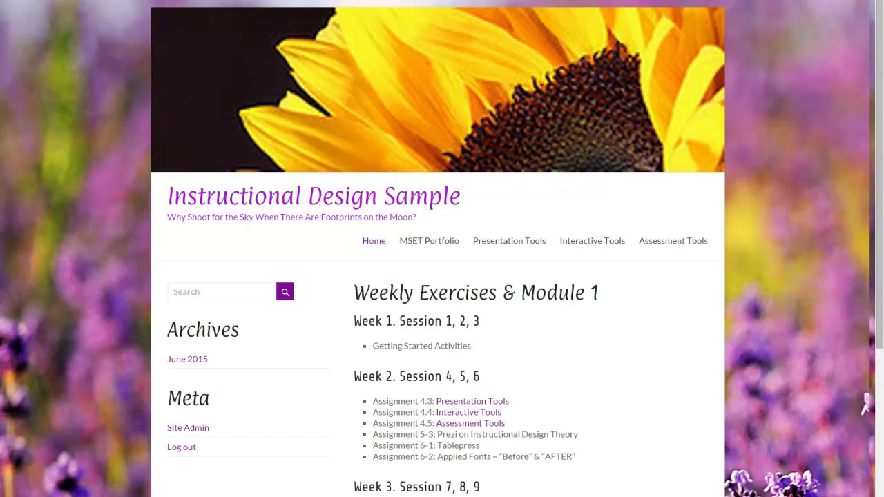
scroll(317, 456, "down", 3)
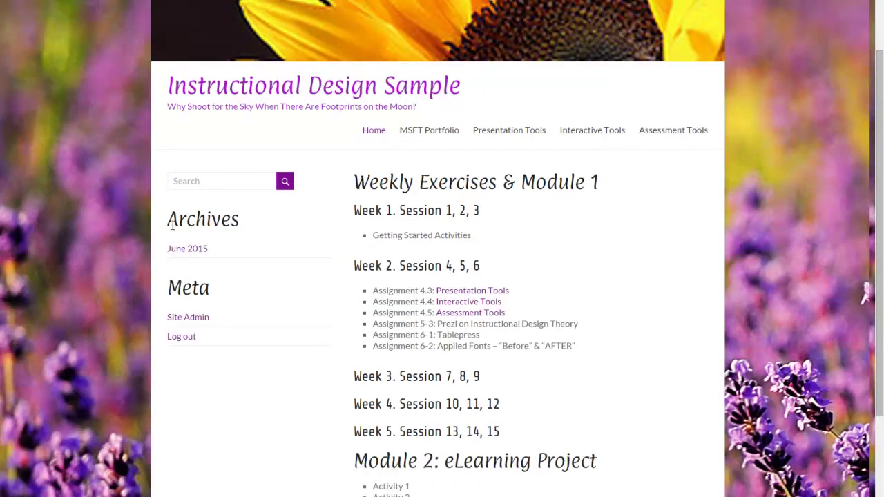
left_click_drag(168, 221, 241, 220)
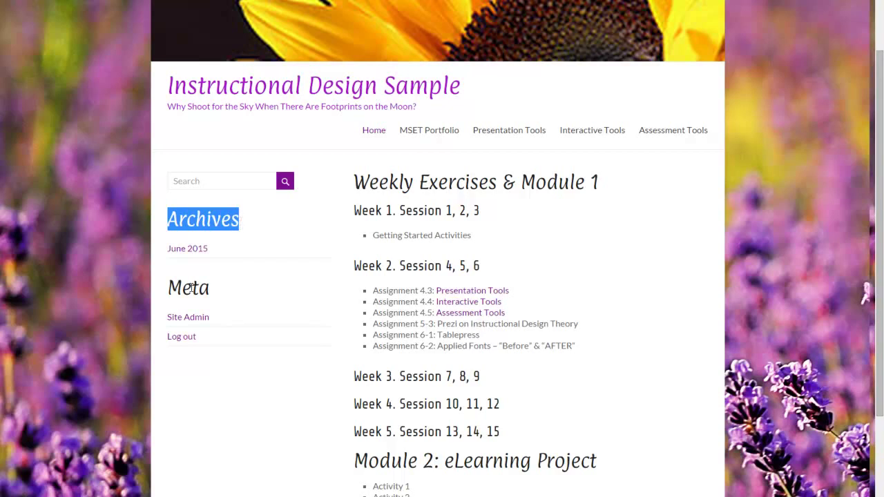
left_click(214, 295)
scroll(317, 305, "down", 2)
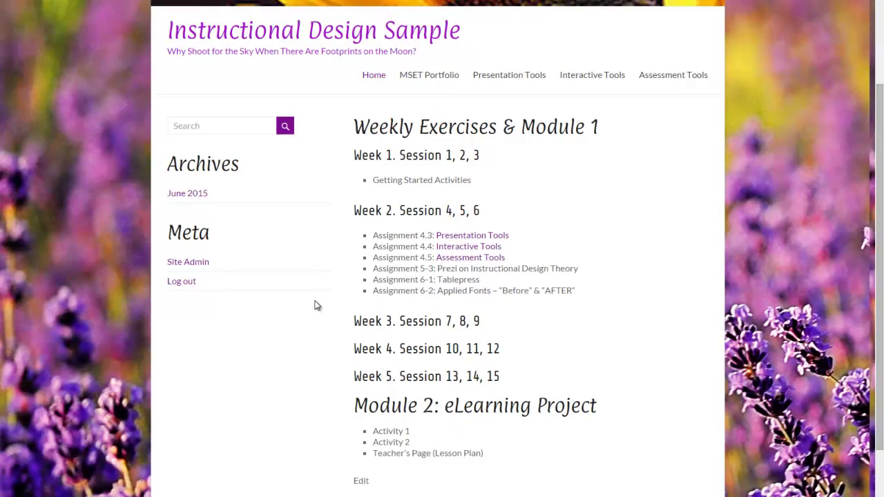
scroll(317, 306, "down", 3)
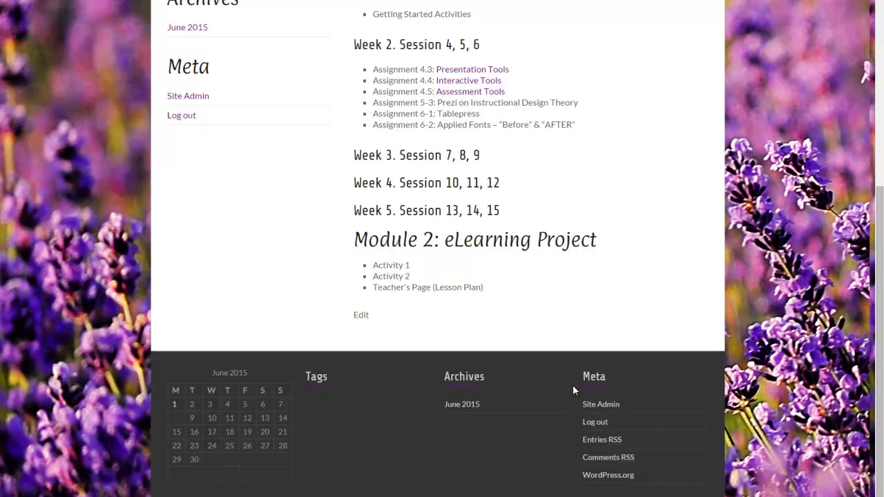
scroll(573, 385, "up", 4)
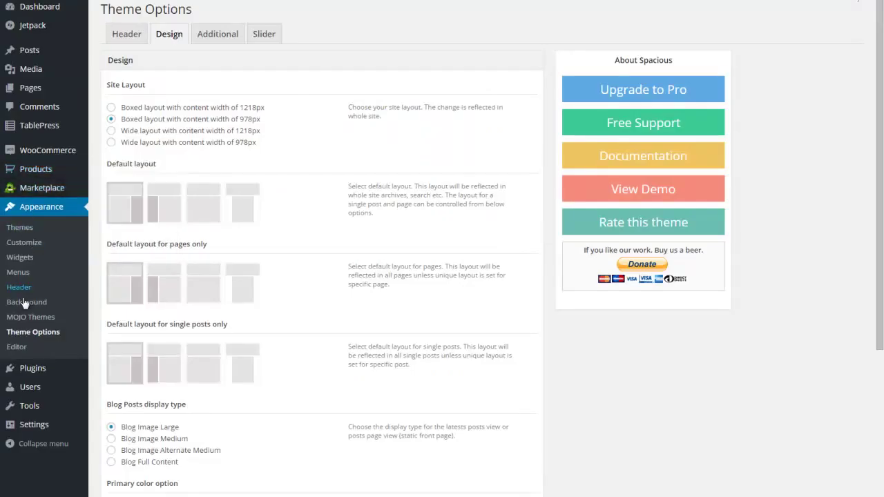
Open Appearance > Widgets and expand the empty Left Sidebar area
left_click(21, 260)
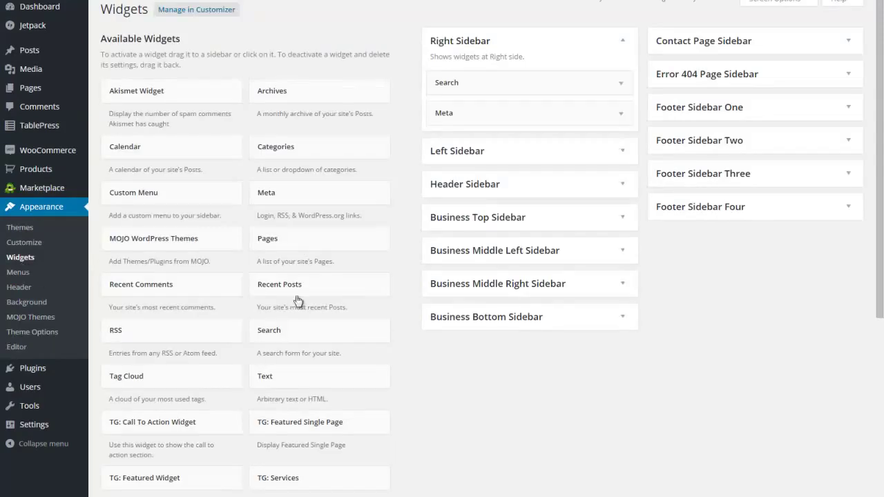
left_click(625, 157)
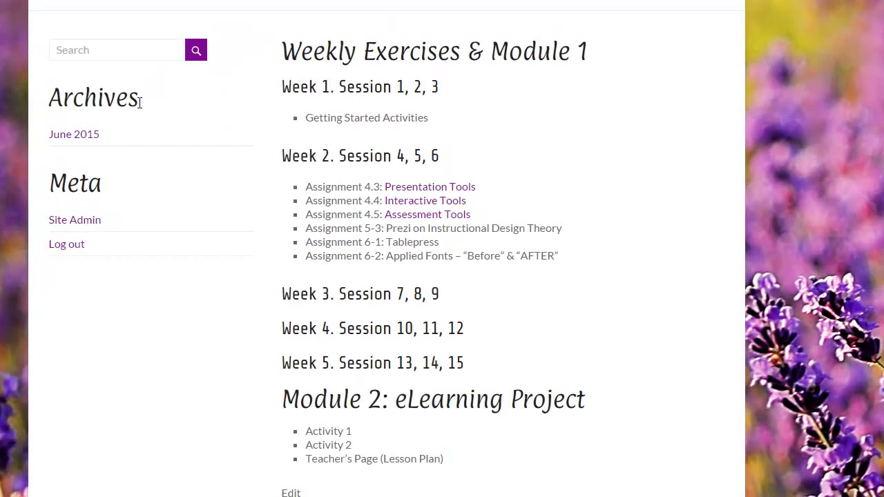
Inspect the sidebar Archives and Meta headings, the footer widgets, and the search box
left_click_drag(182, 155, 94, 153)
left_click_drag(41, 101, 63, 113)
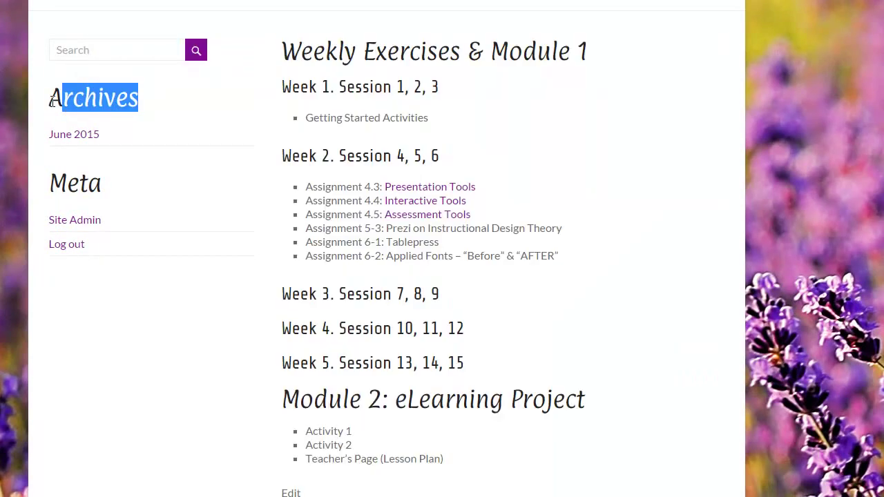
left_click(53, 100)
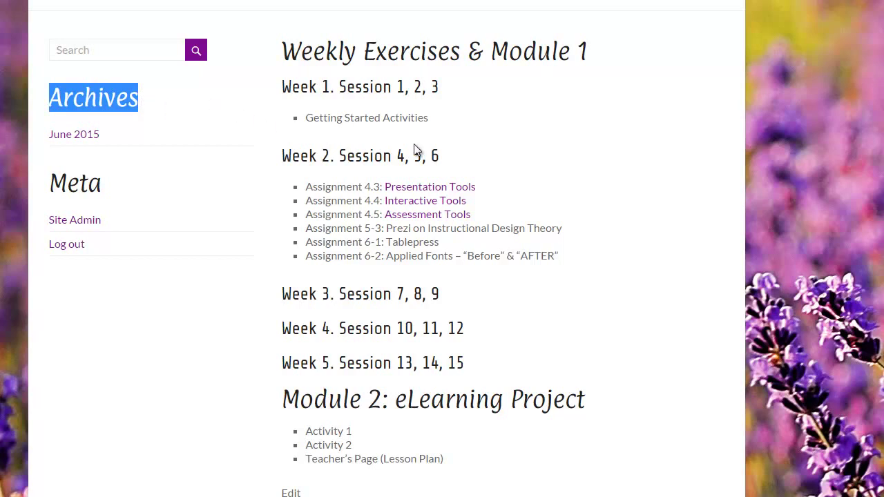
scroll(417, 150, "down", 2)
left_click_drag(51, 45, 105, 45)
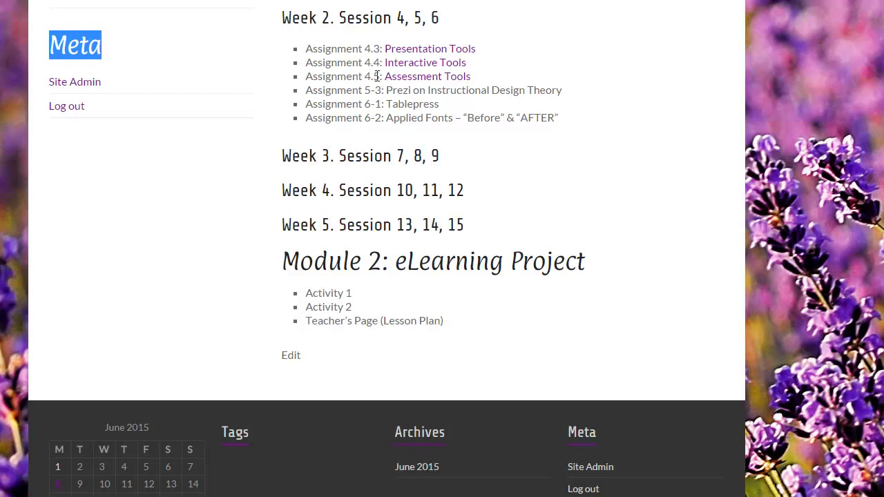
scroll(379, 81, "down", 2)
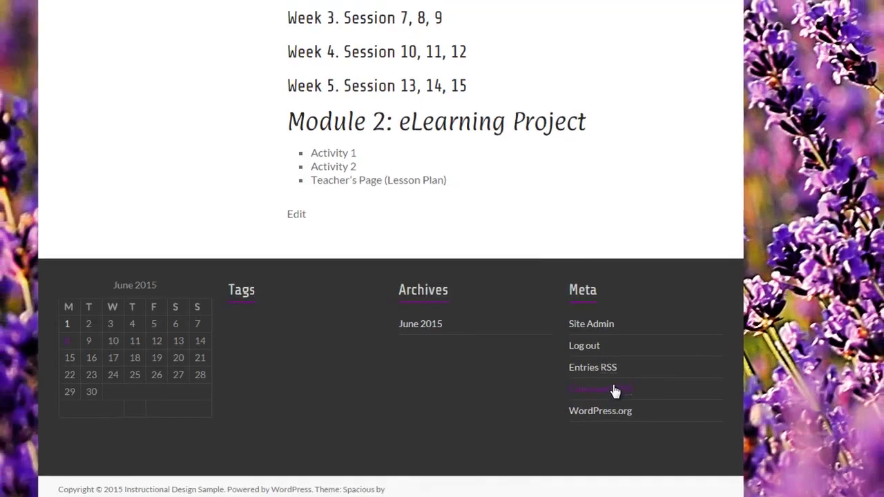
scroll(553, 387, "up", 10)
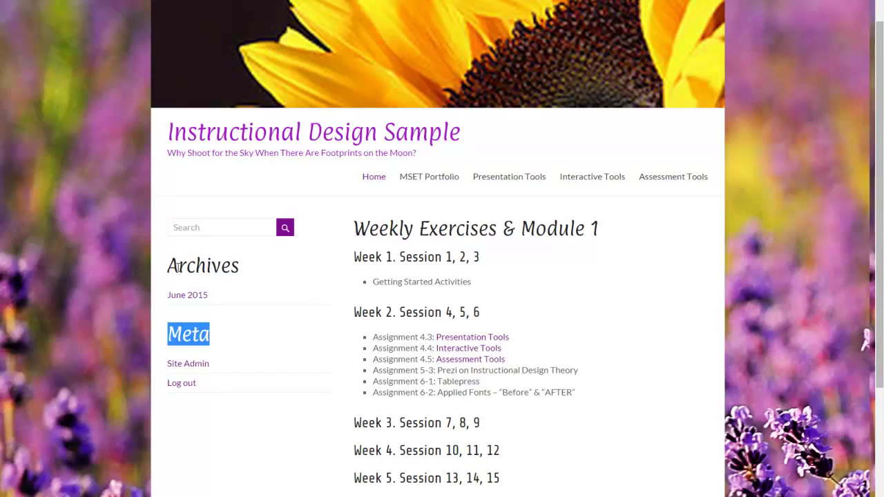
left_click(178, 228)
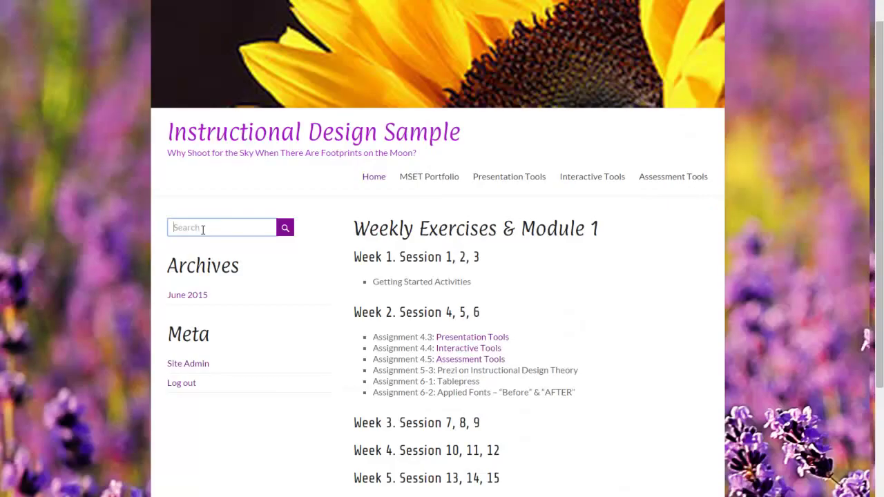
Add a Search widget titled 'Search' to the Left Sidebar and save it
left_click(203, 229)
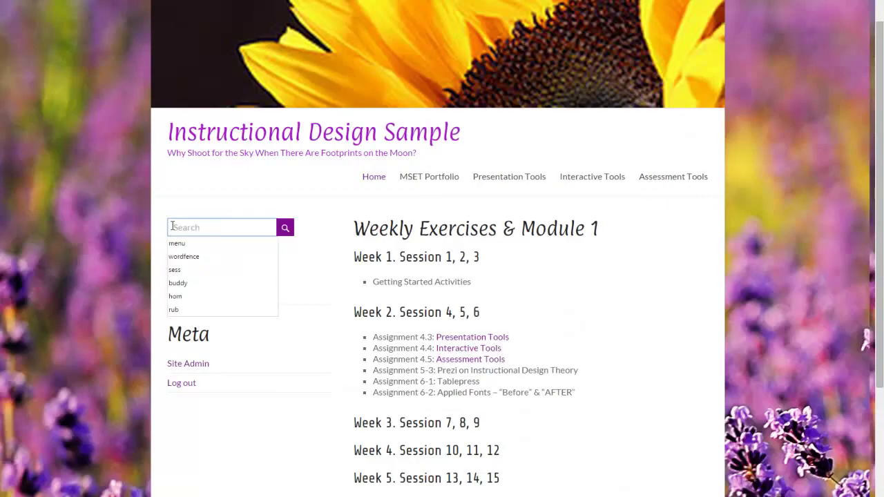
left_click(136, 225)
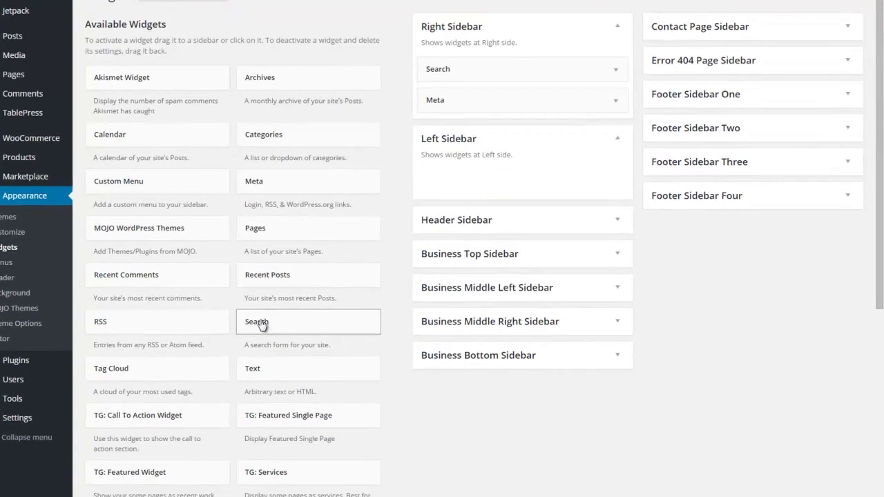
left_click_drag(268, 334, 453, 186)
left_click_drag(344, 45, 343, 43)
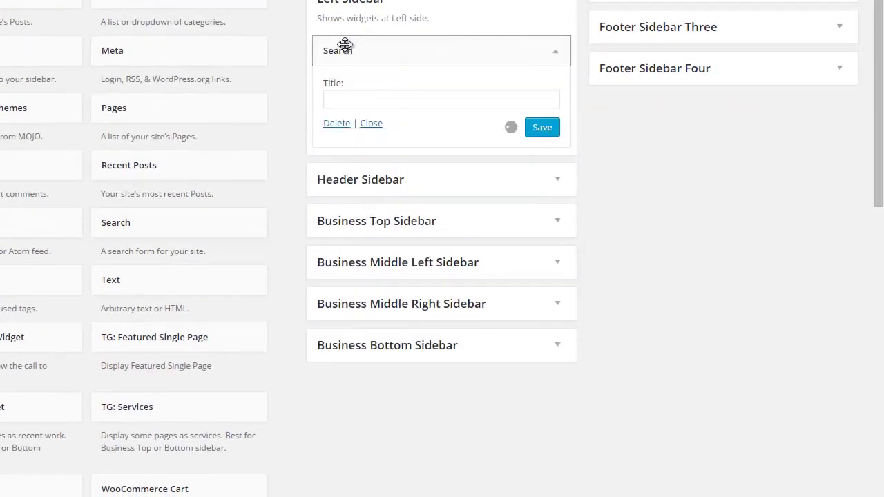
left_click(363, 93)
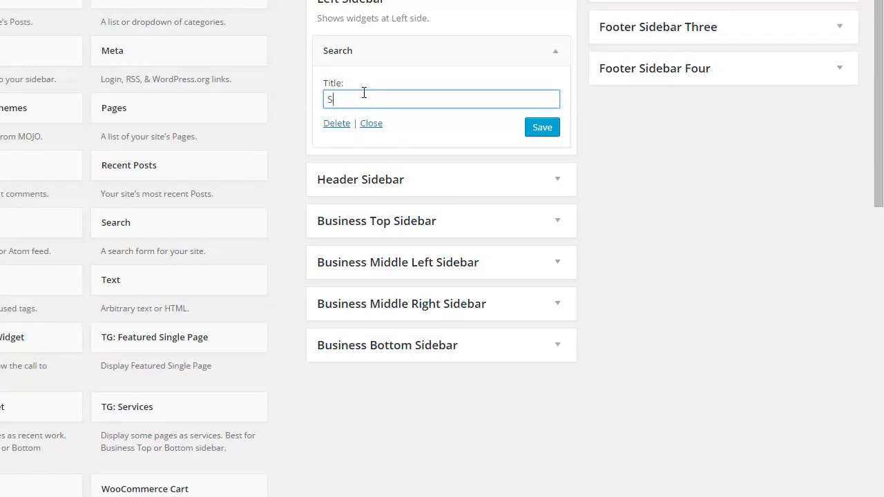
type("Search")
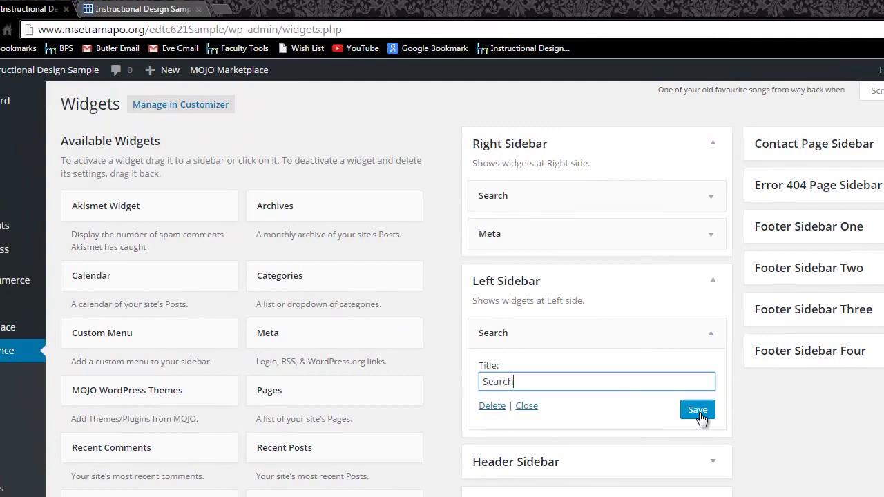
left_click(542, 127)
Reload the live site to display the new Search widget
left_click(138, 9)
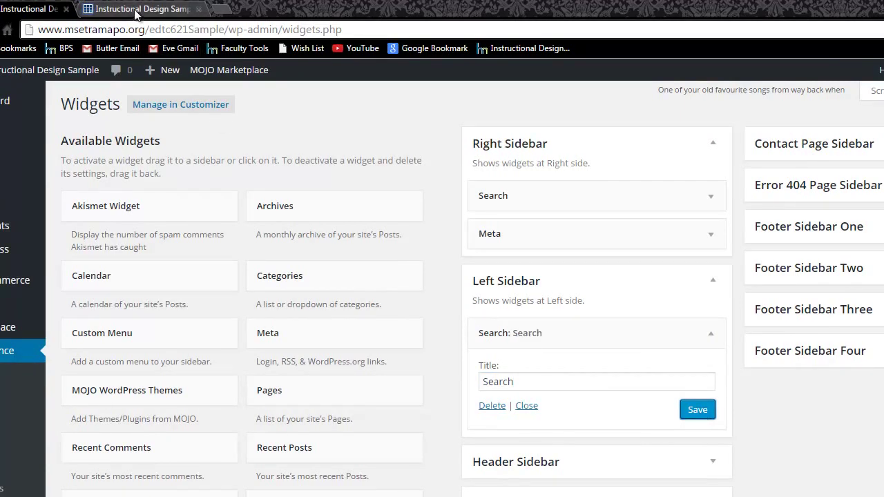
right_click(44, 246)
left_click(61, 290)
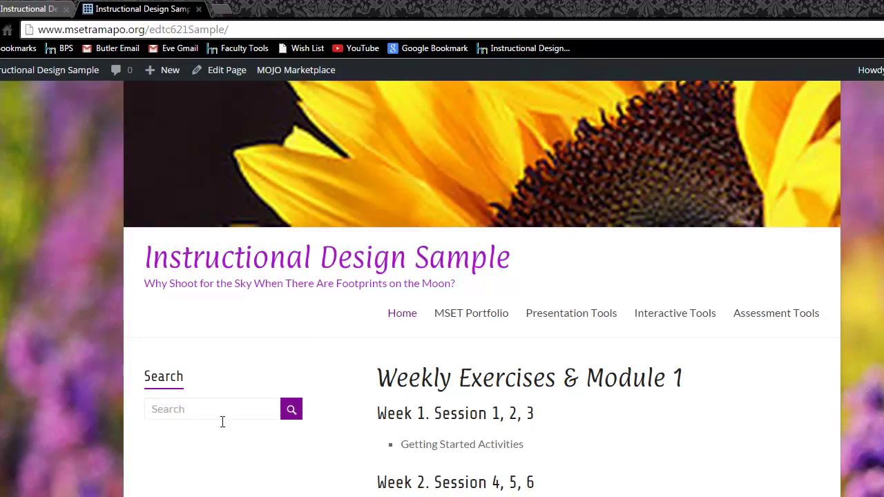
Check that the front page's left sidebar shows only Search, then go back to Widgets
left_click(43, 9)
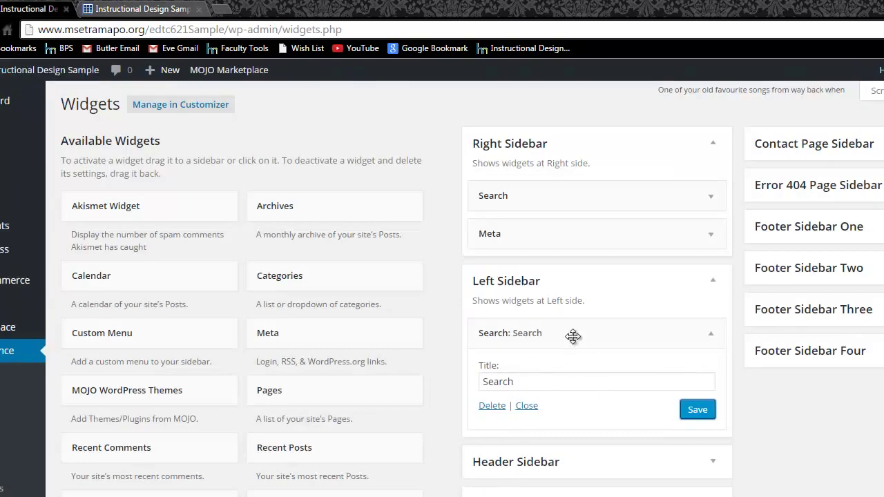
left_click(138, 13)
scroll(651, 463, "down", 5)
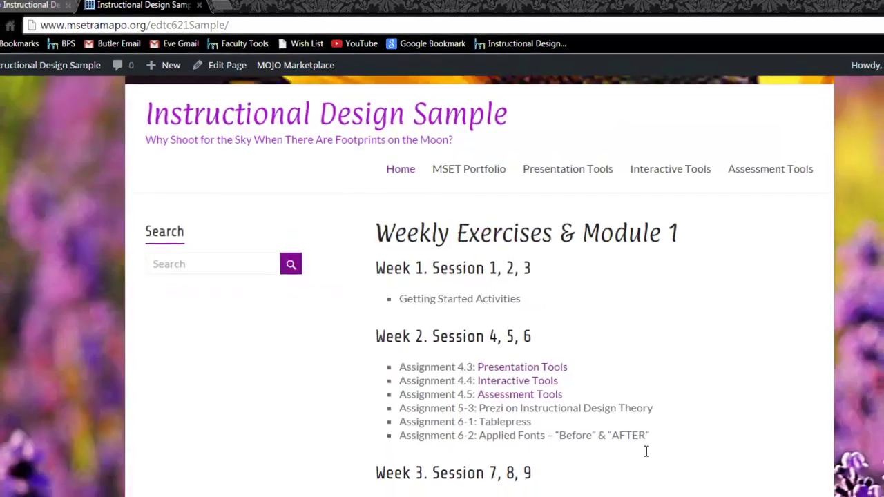
scroll(573, 295, "up", 3)
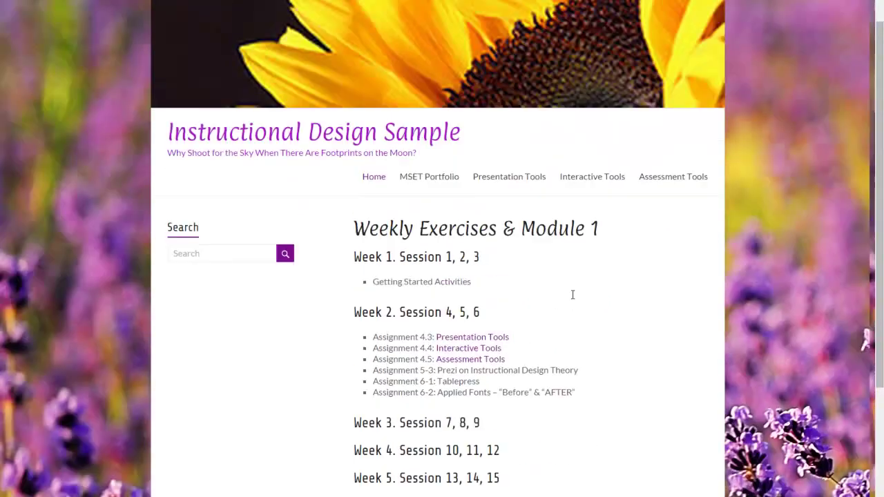
left_click(173, 3)
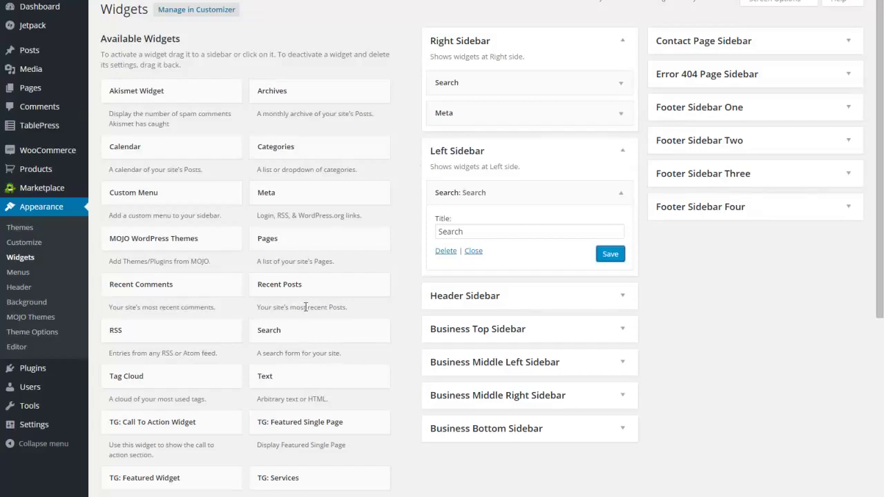
scroll(320, 348, "down", 6)
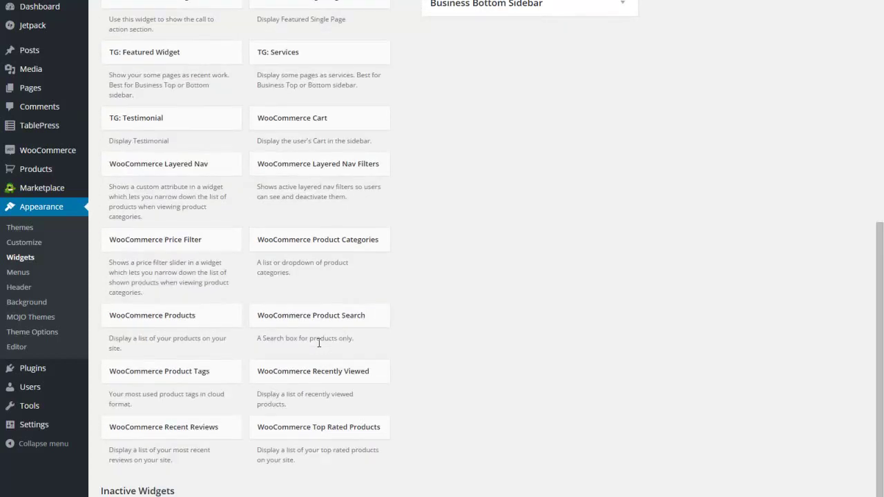
scroll(319, 343, "up", 6)
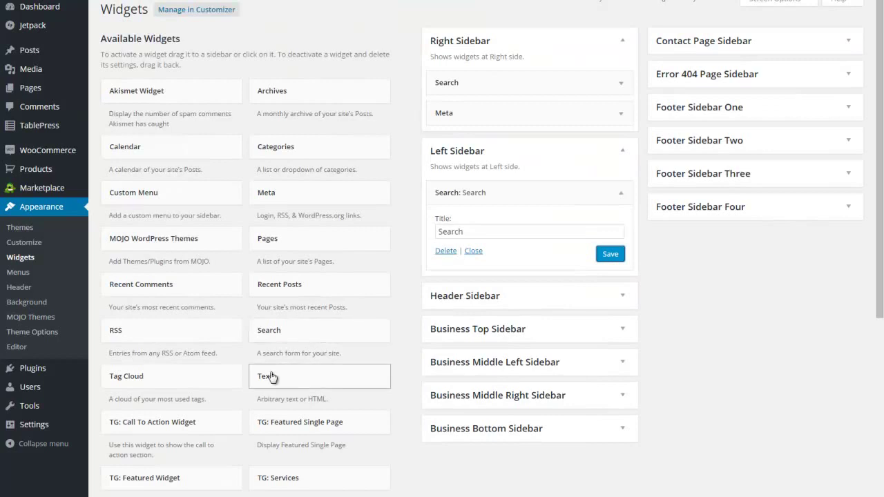
Add a Text widget titled 'About Me' with an author name line, save and collapse it
left_click_drag(271, 377, 482, 256)
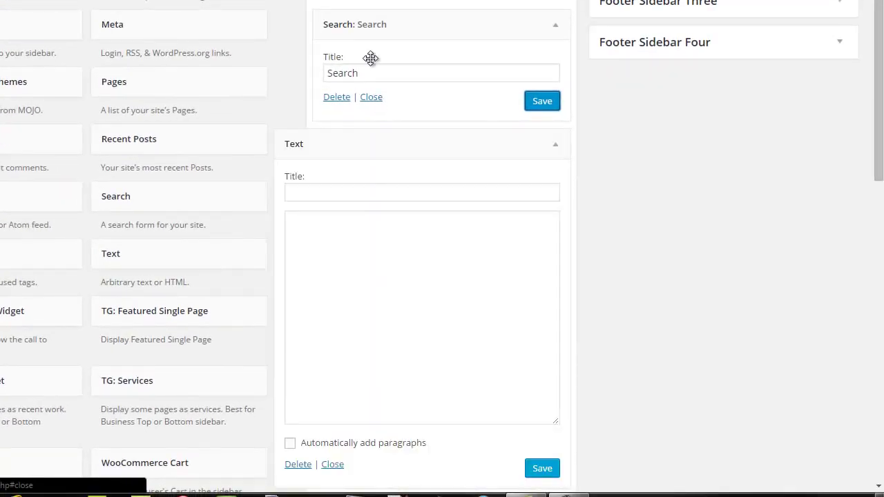
left_click(322, 197)
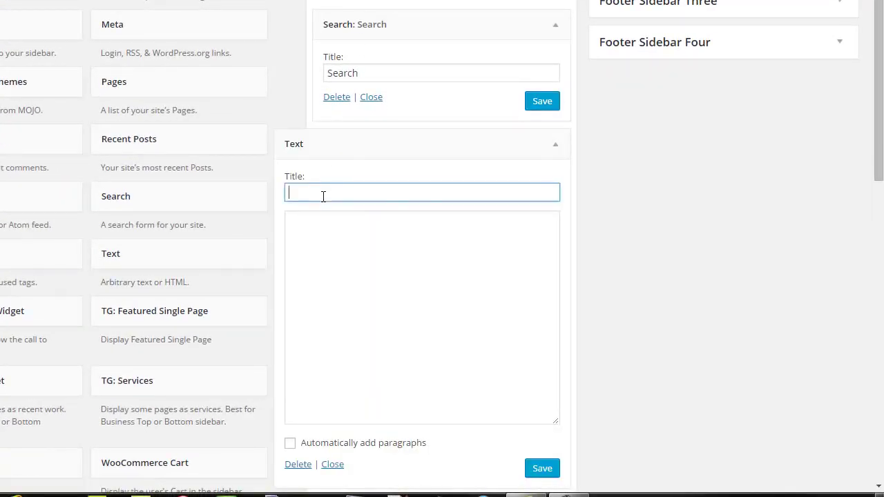
type("About Me")
left_click(328, 224)
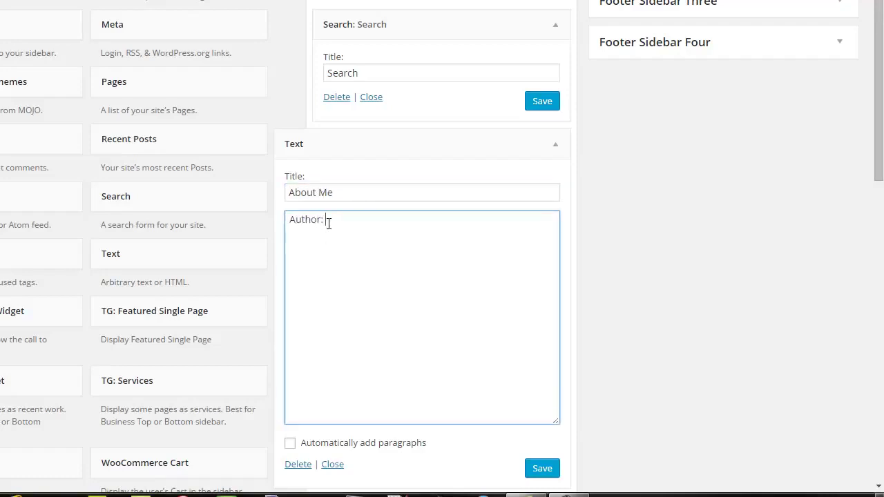
type("Author: F Horner")
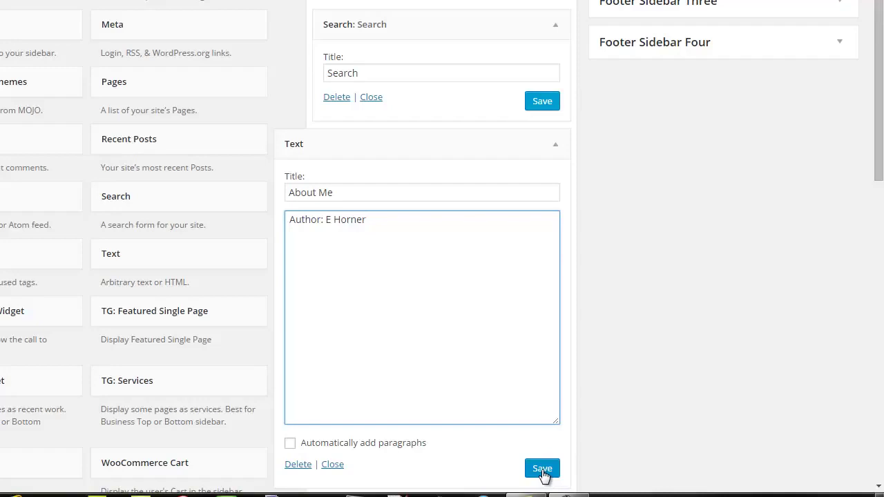
left_click(543, 469)
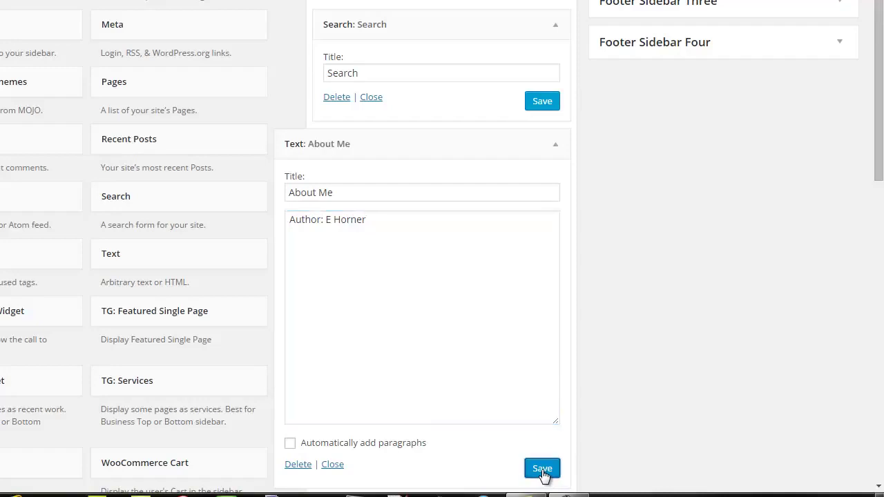
left_click(333, 466)
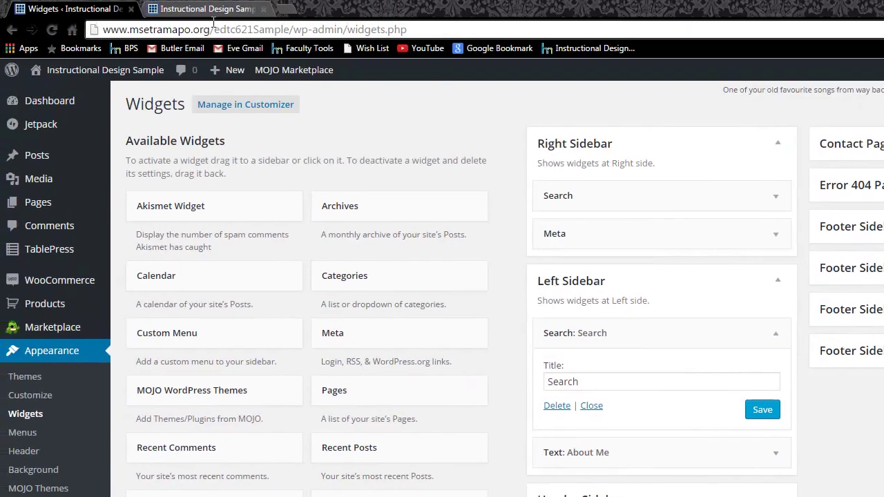
left_click(208, 10)
right_click(34, 267)
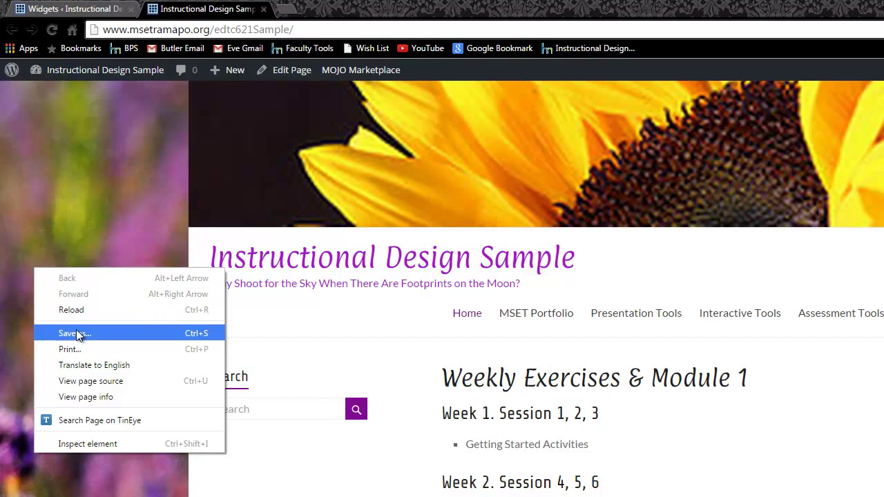
left_click(78, 311)
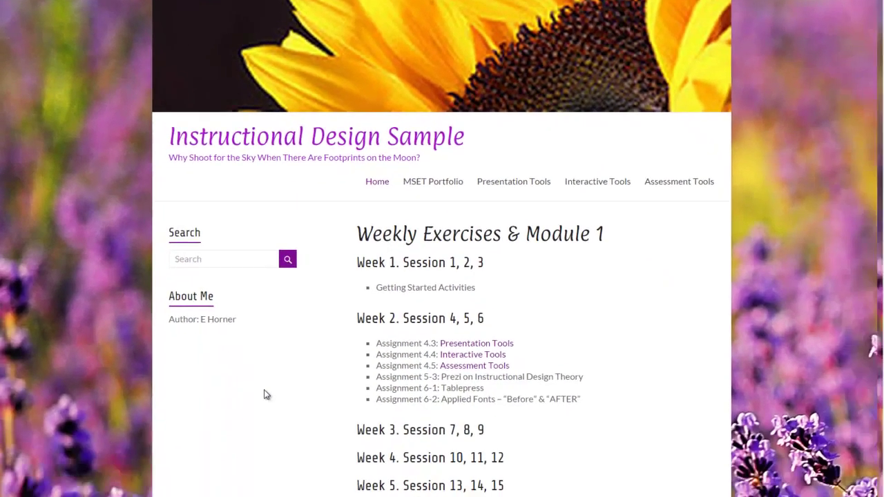
scroll(273, 398, "down", 4)
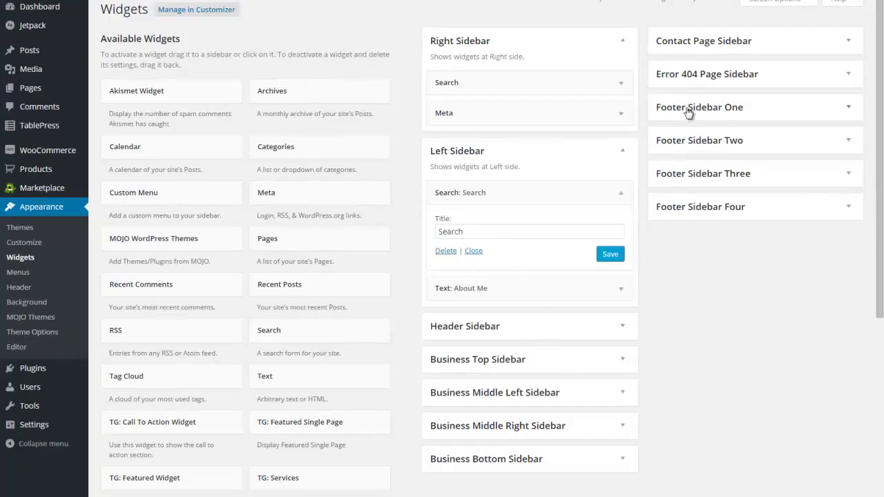
Delete the Tag Cloud widget from Footer Sidebar Two
left_click(850, 111)
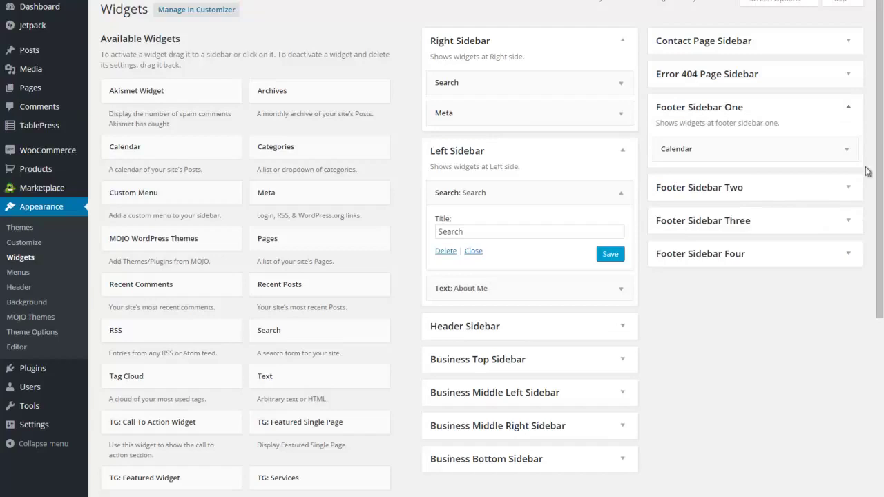
left_click(851, 191)
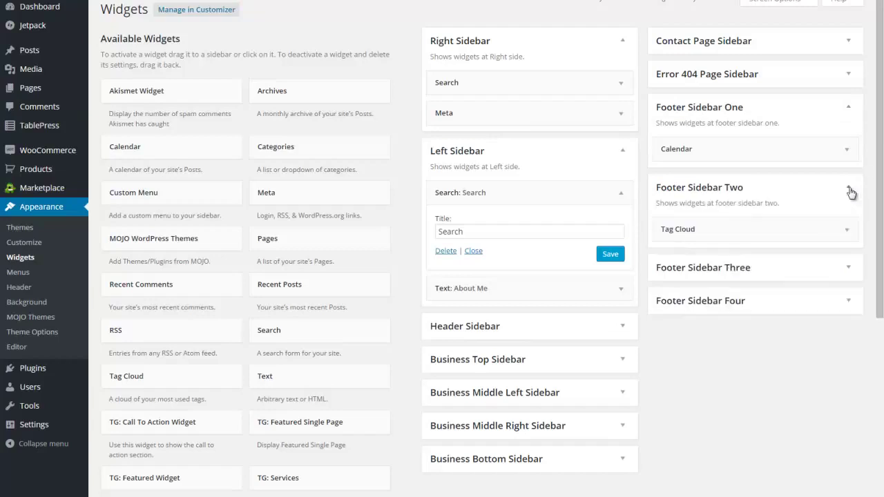
left_click(847, 229)
left_click(672, 323)
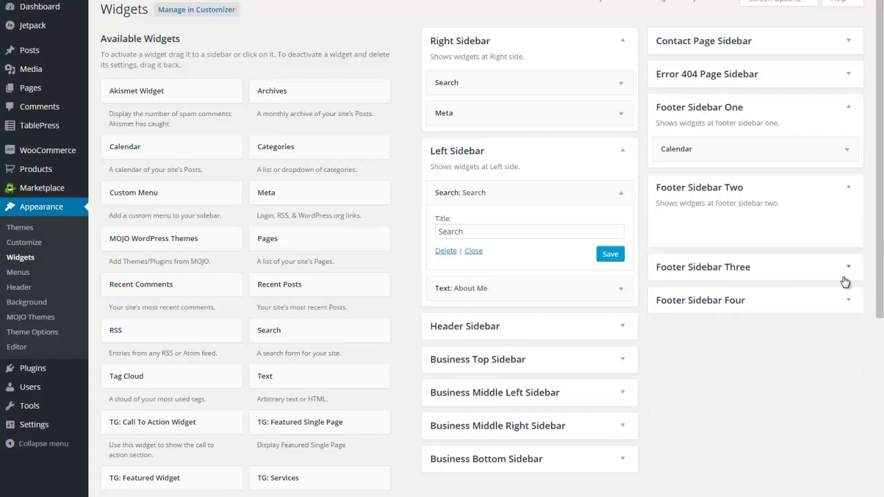
Delete the Archives widget from Footer Sidebar Three, leaving Meta in Footer Sidebar Four
left_click(849, 270)
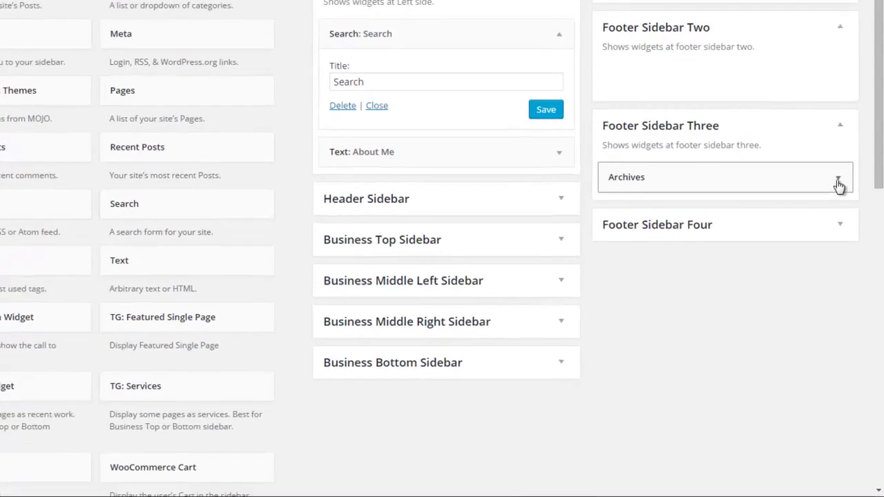
left_click(833, 172)
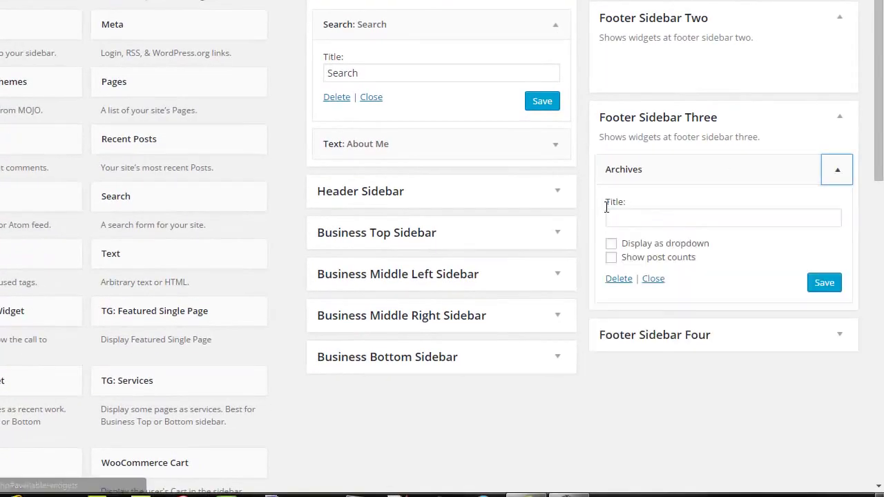
left_click(619, 280)
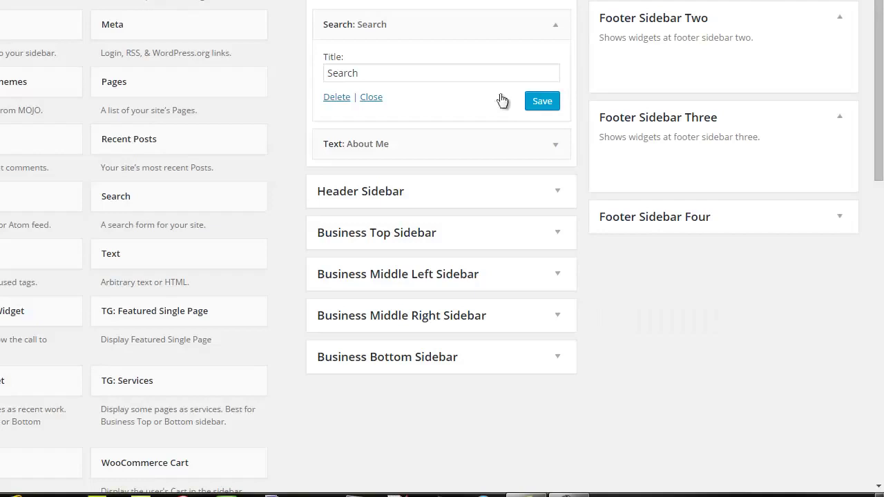
left_click(839, 218)
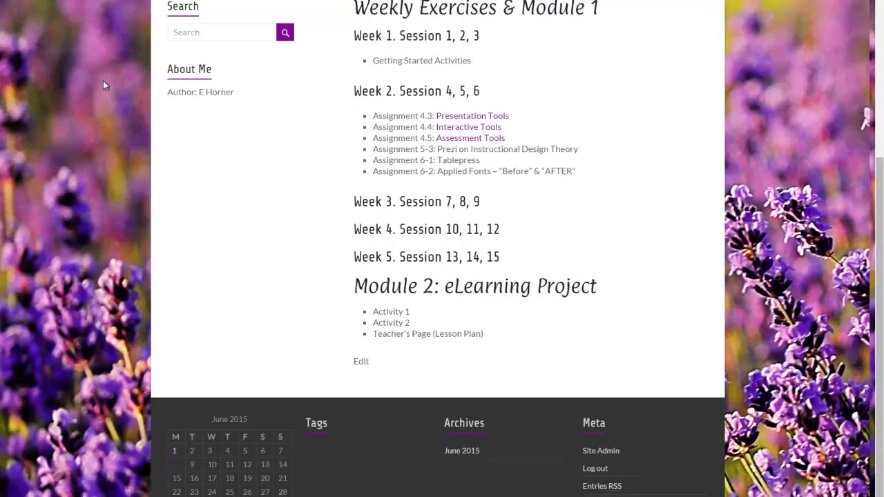
Reload the live site and confirm the footer shows only the Calendar and Meta widgets
right_click(103, 82)
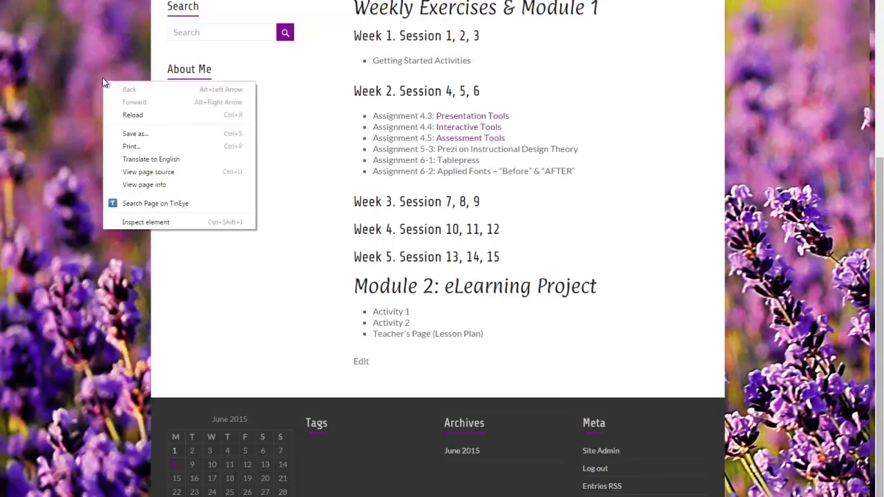
left_click(125, 115)
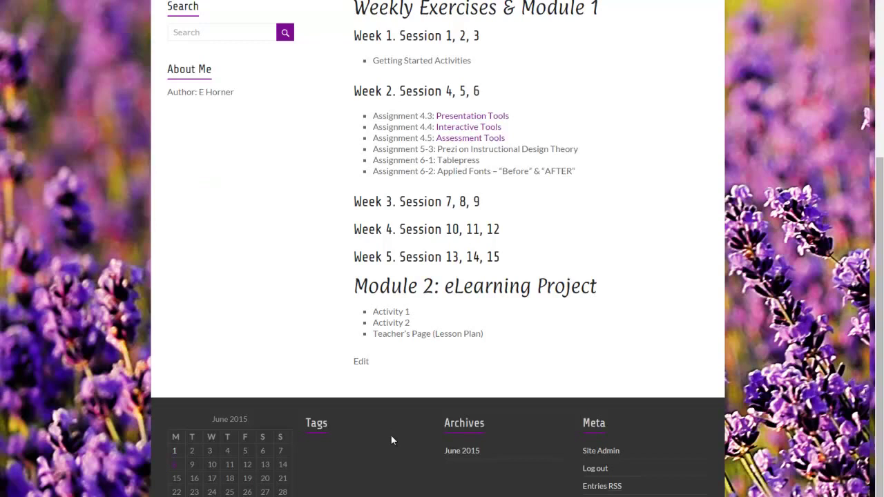
left_click(511, 449)
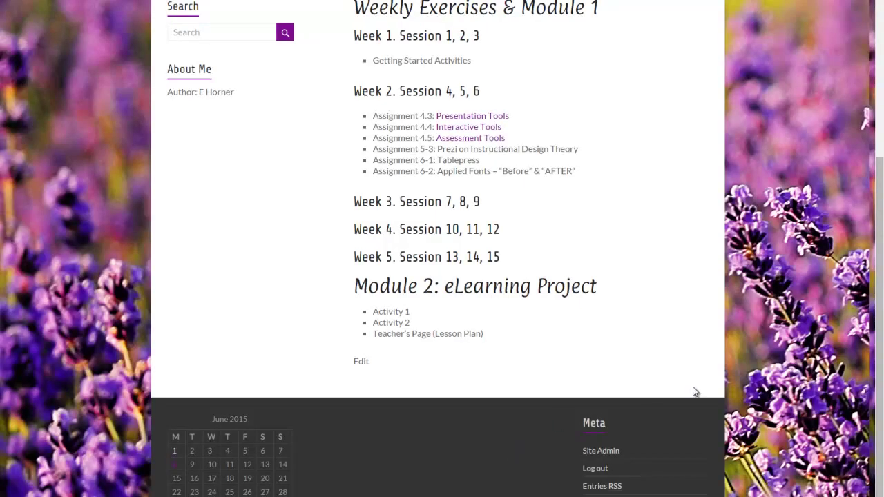
scroll(695, 392, "down", 1)
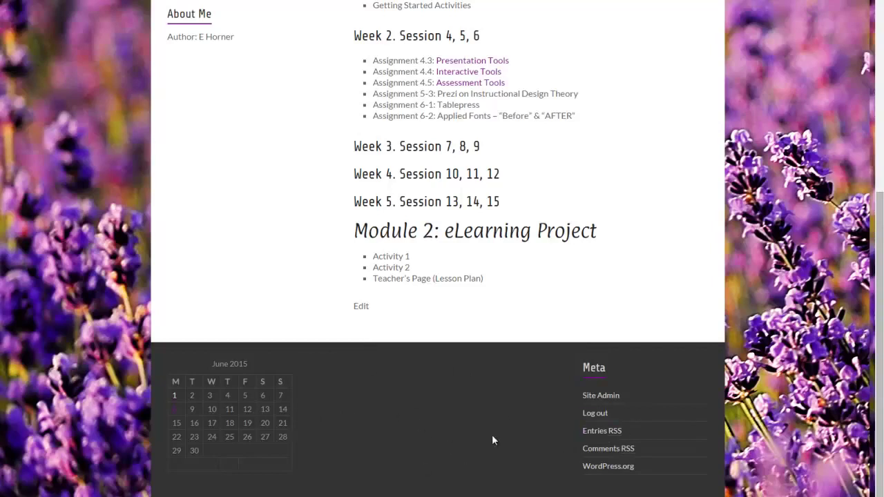
scroll(493, 440, "up", 5)
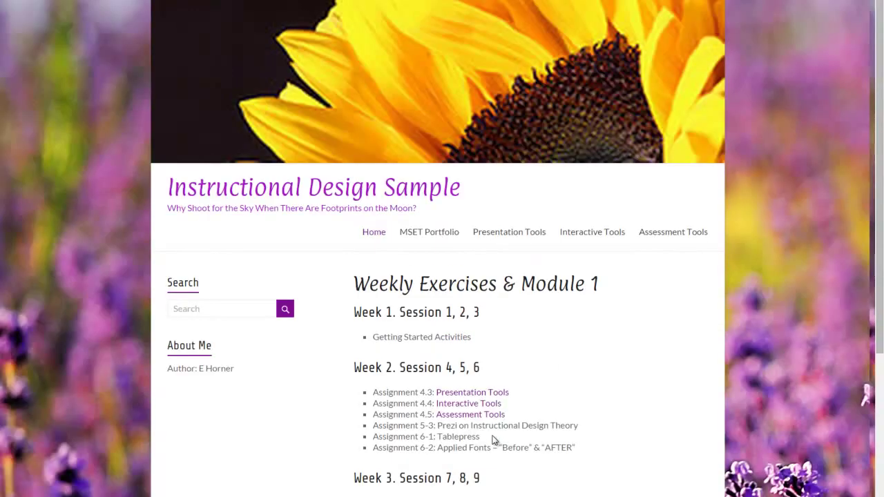
scroll(495, 440, "up", 1)
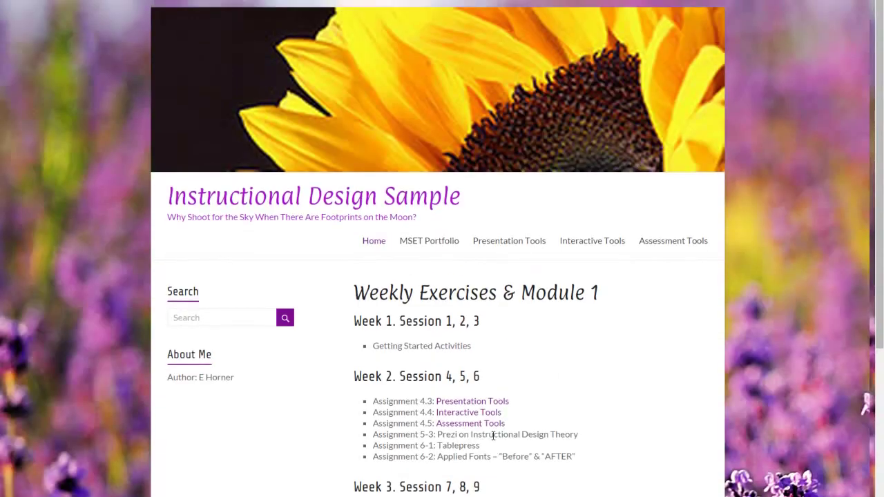
scroll(493, 436, "down", 5)
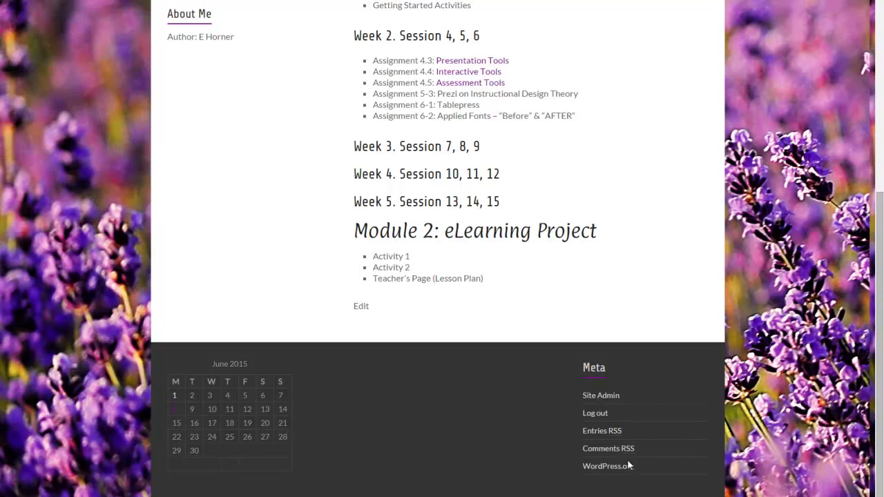
scroll(628, 465, "up", 5)
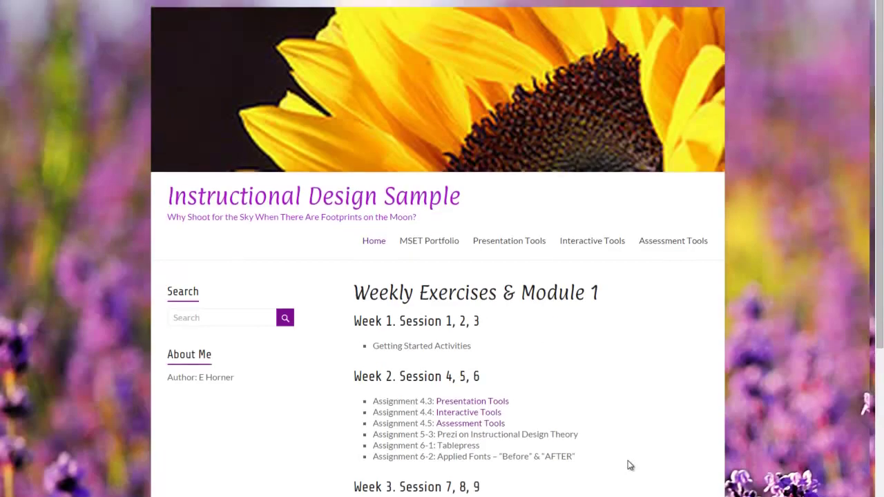